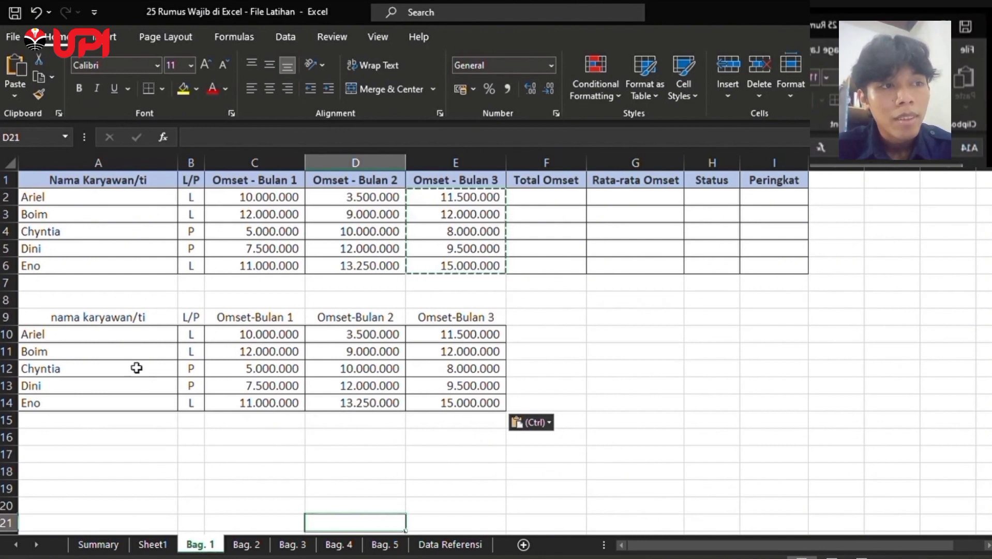
- Convert the employee sales range A9:E14 into a table, using its first row as headers
click(47, 316)
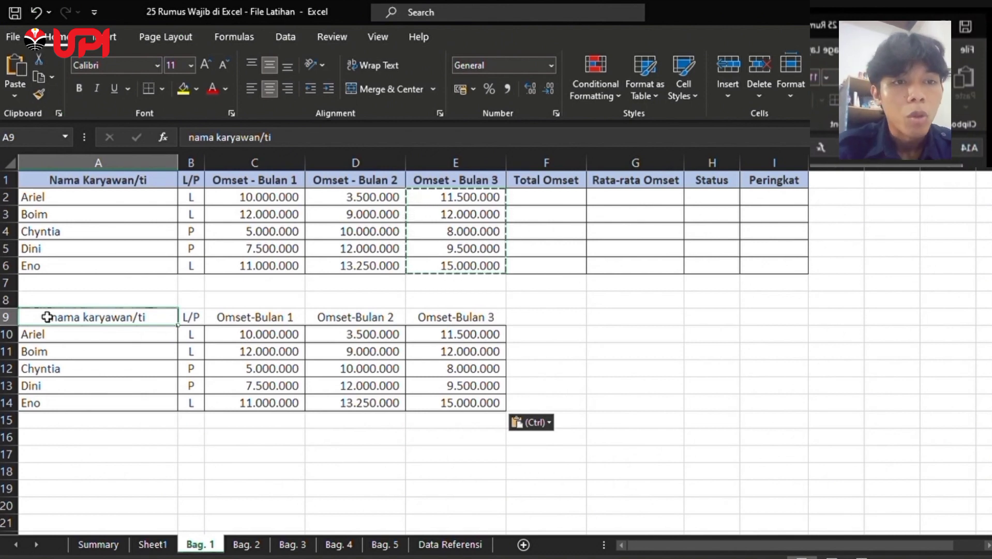
key(ctrl+a)
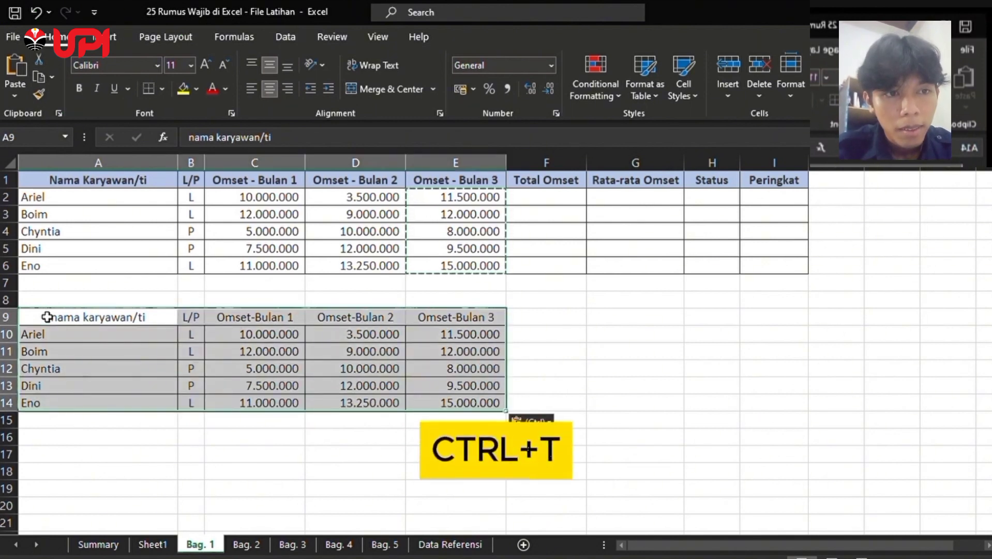
key(ctrl+t)
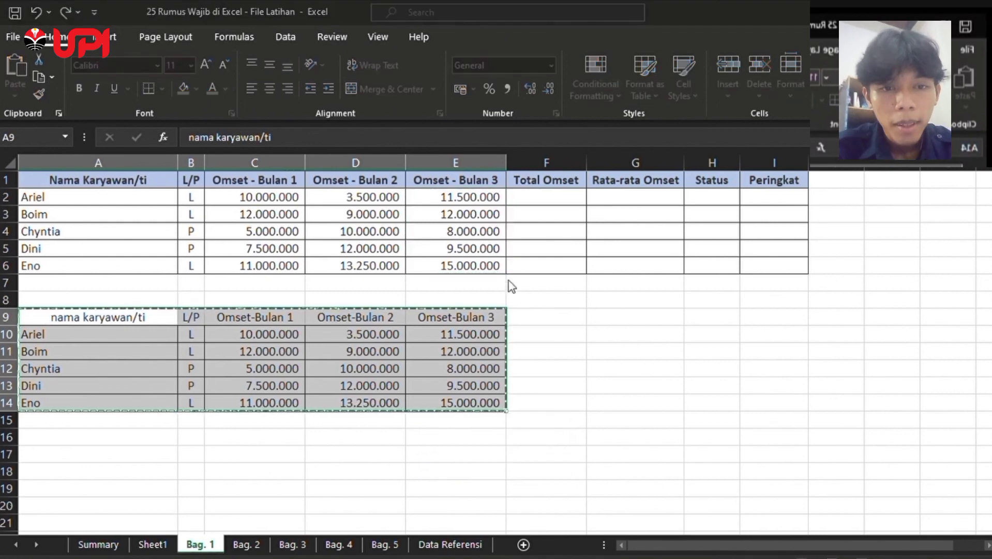
key(Return)
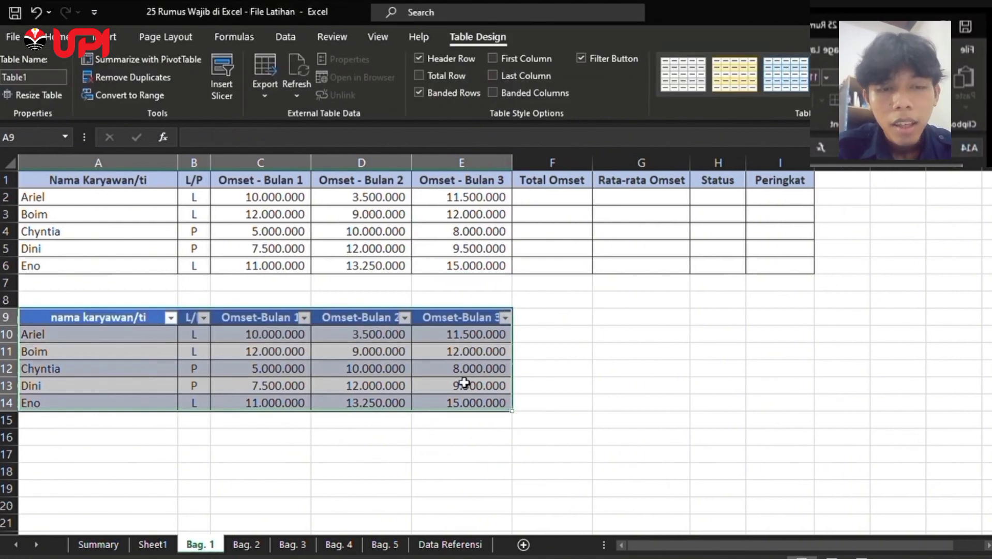
click(438, 435)
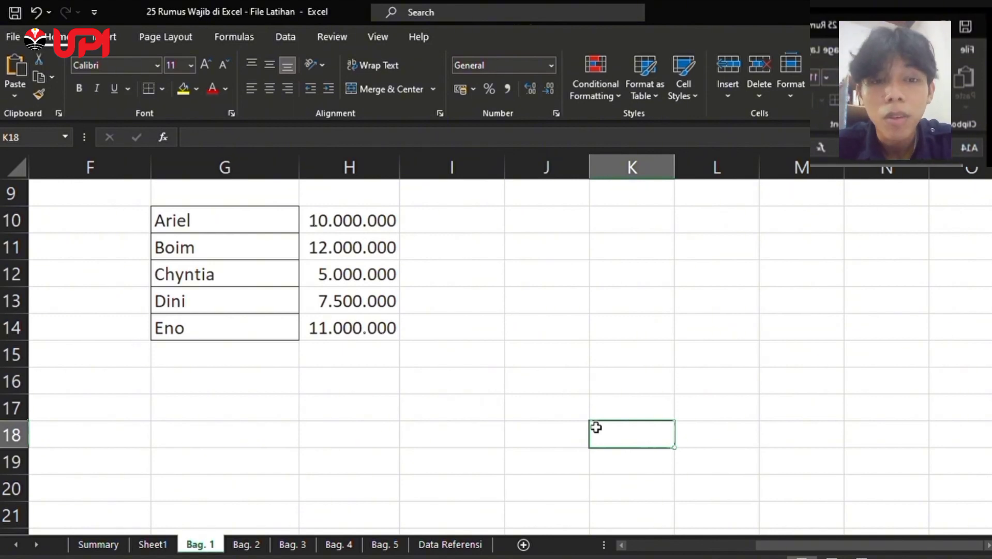
- Create a default chart from the employee names and sales figures in G10:H14
click(196, 220)
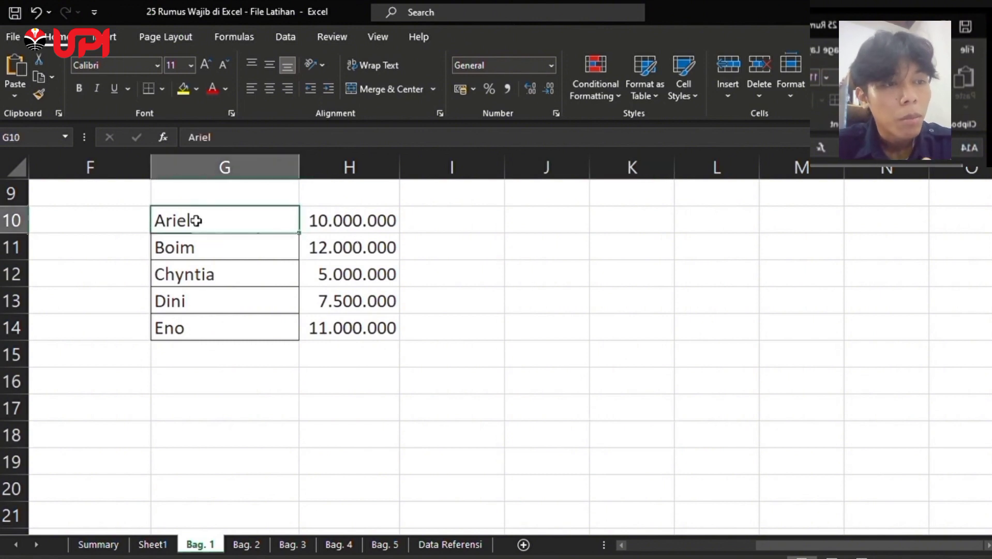
key(ctrl+a)
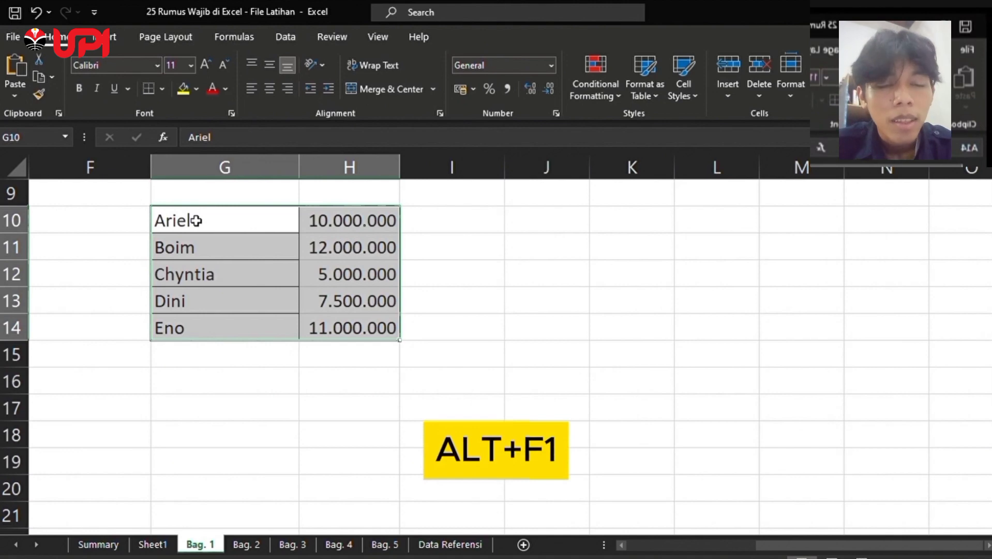
key(alt+F1)
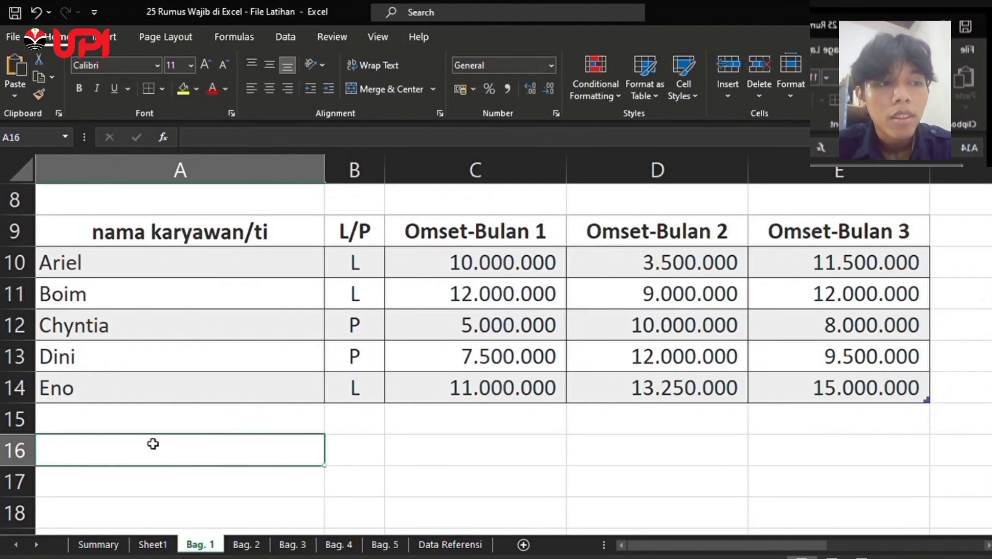
- Turn on the filter buttons for the table's header row A9:E9
click(302, 245)
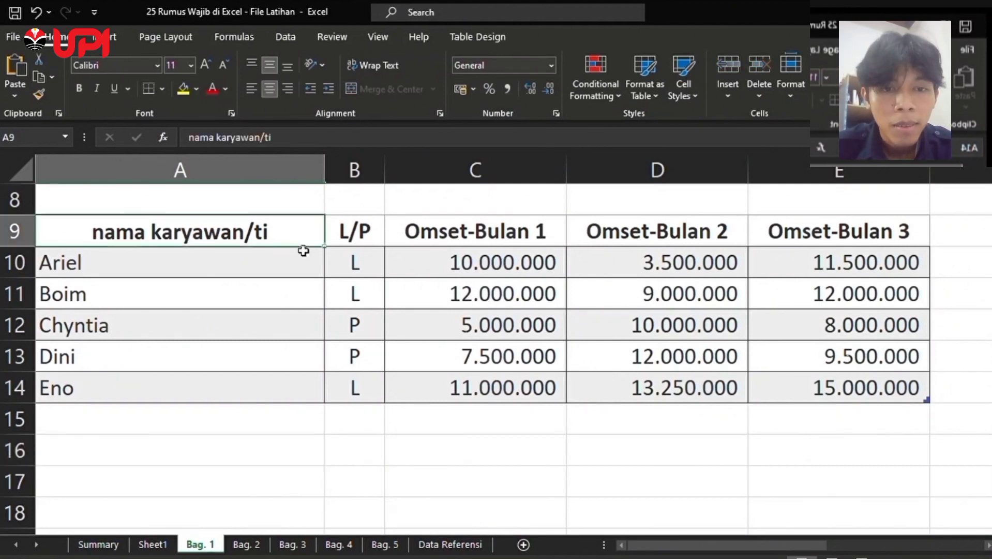
key(shift+Right)
key(shift+Right)
key(shift+Right)
key(shift+Right)
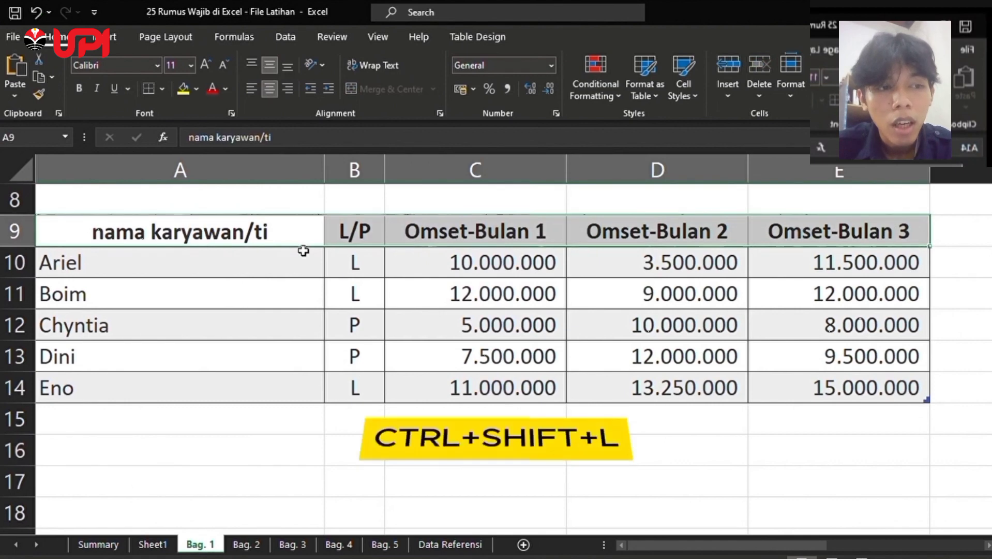
key(ctrl+shift+l)
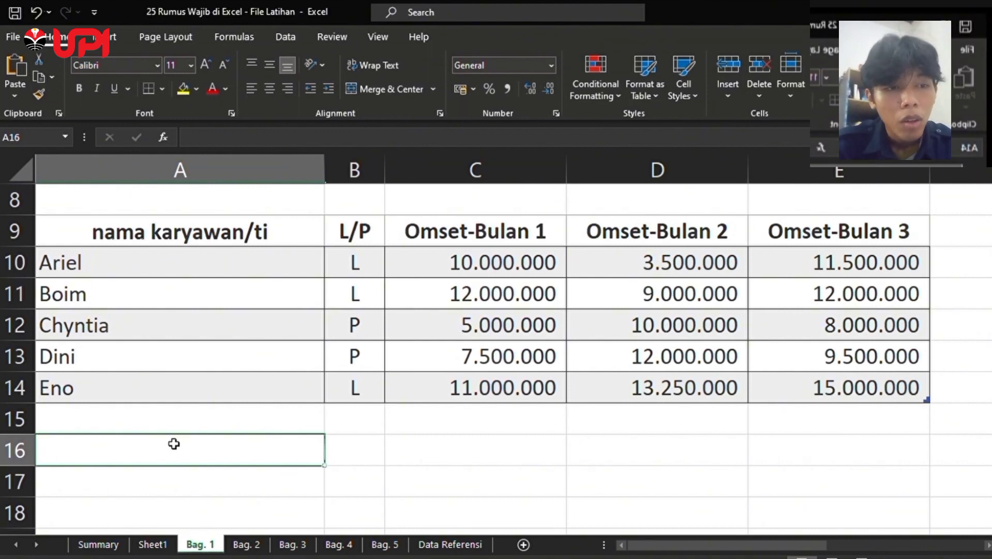
- Select all the employee names in A10:A14, and then deselect them
click(86, 262)
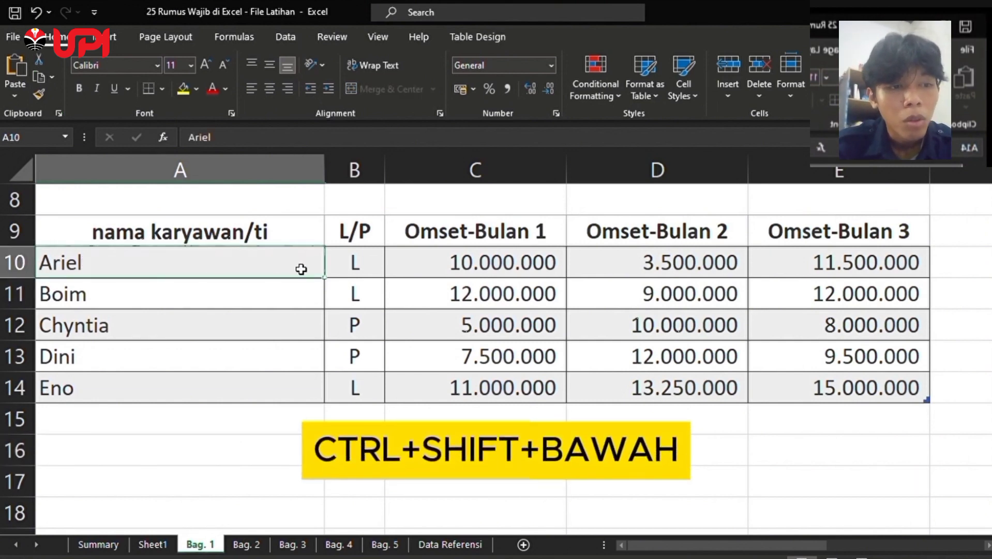
key(ctrl+shift+Down)
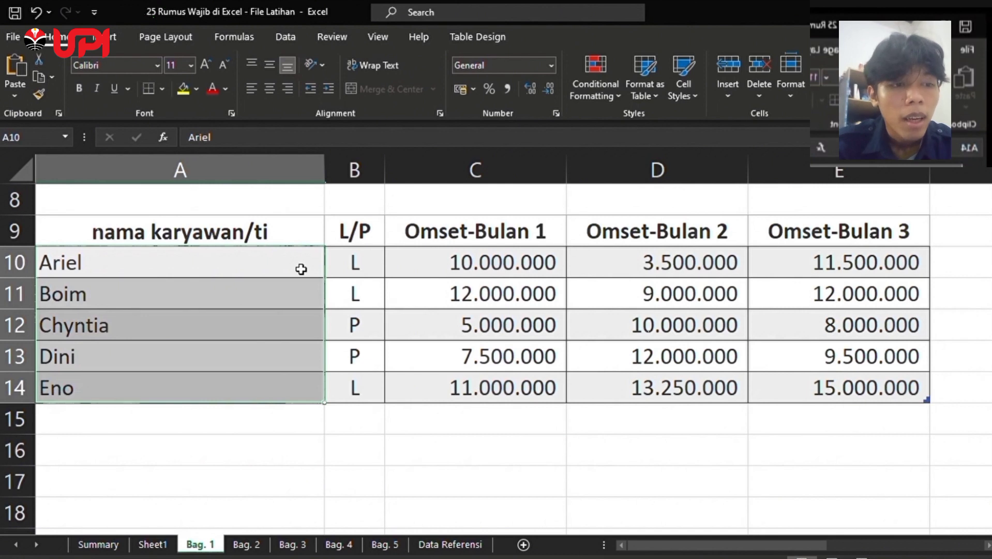
click(262, 445)
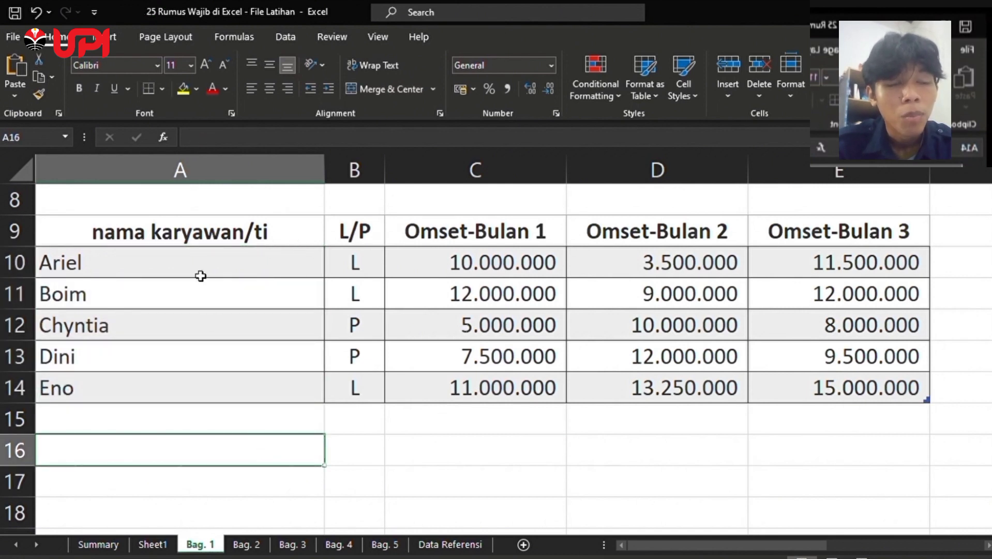
- Select the table data from A10 across to column E and down to row 14
click(201, 269)
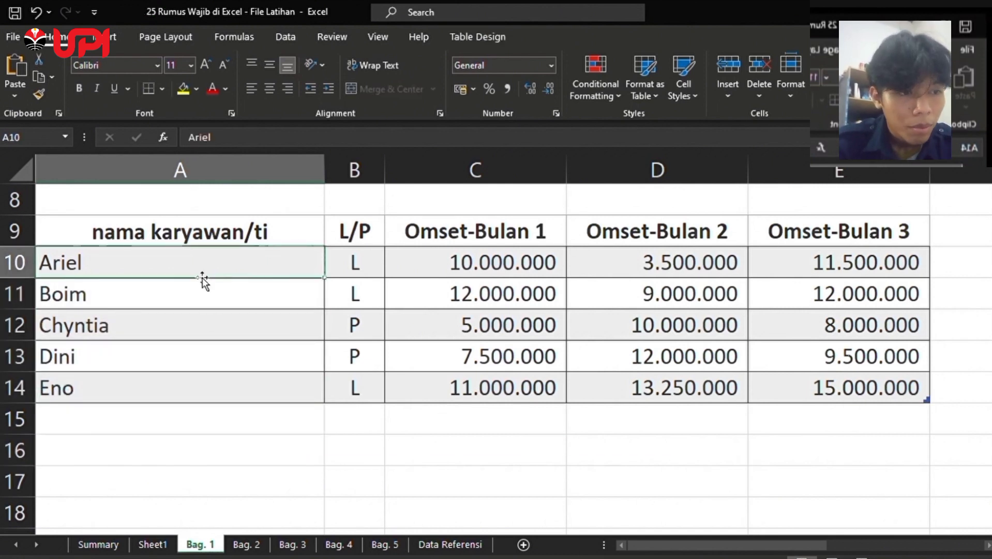
key(ctrl+shift+Right)
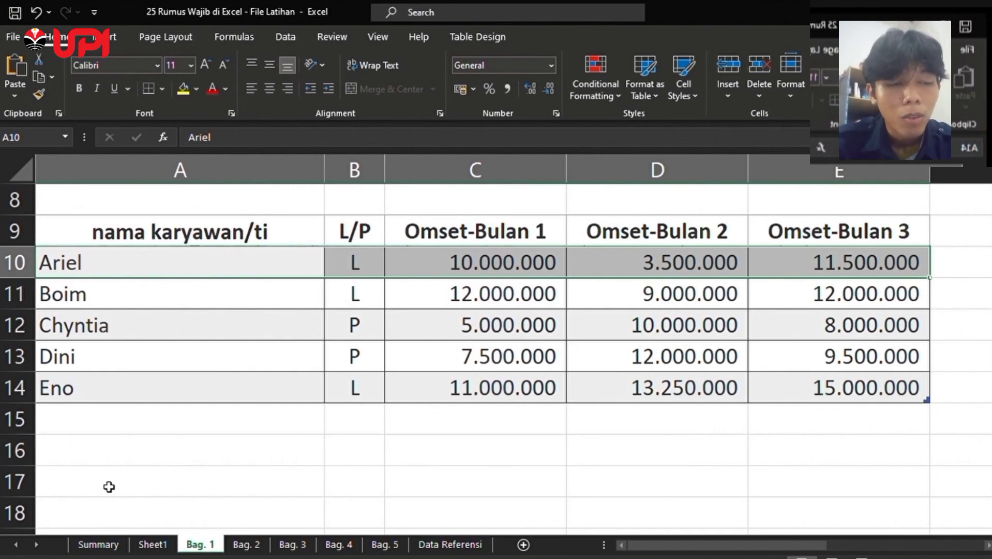
key(ctrl+shift+Down)
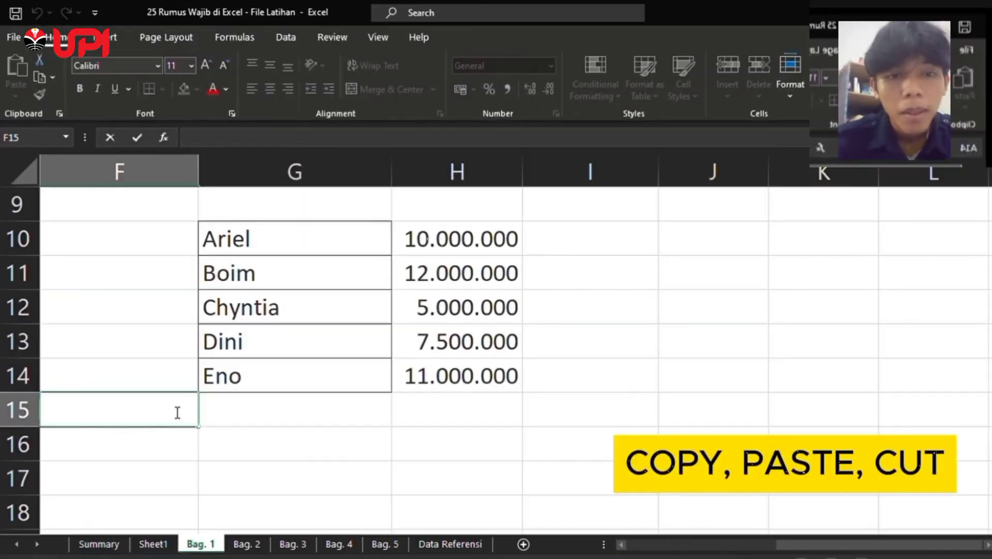
- Copy the employee names in G10:G14 and paste them into column J starting at J10
click(513, 458)
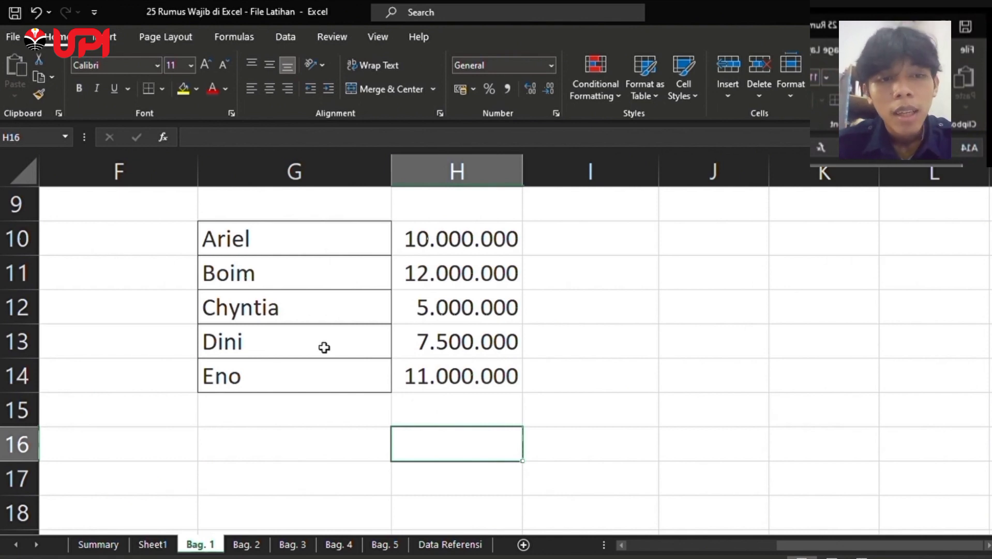
click(258, 238)
key(ctrl+shift+Down)
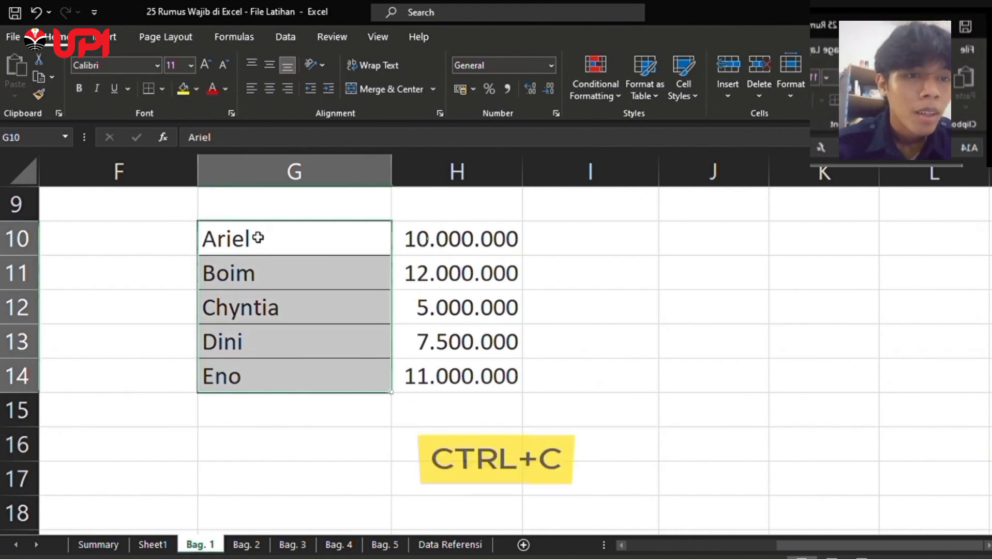
key(ctrl+c)
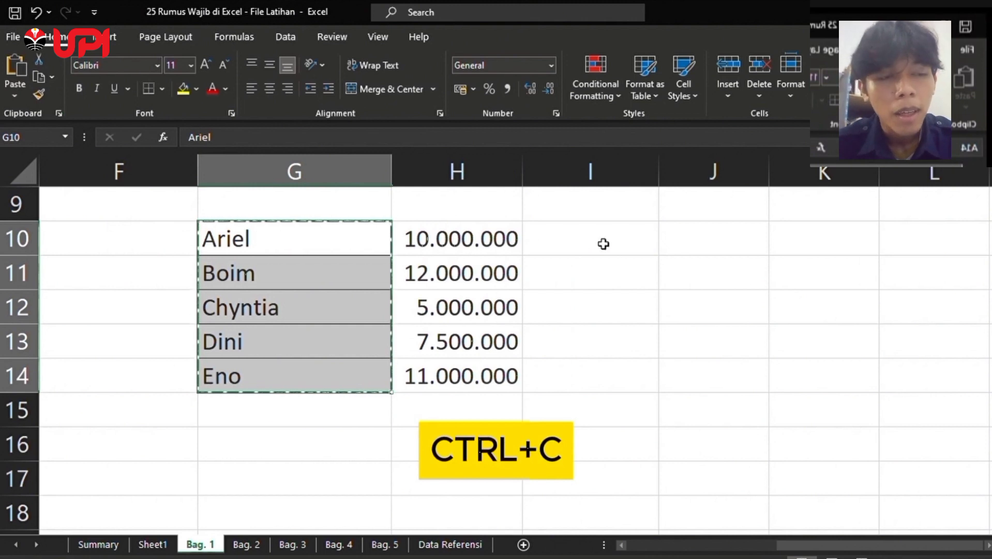
click(683, 260)
click(691, 242)
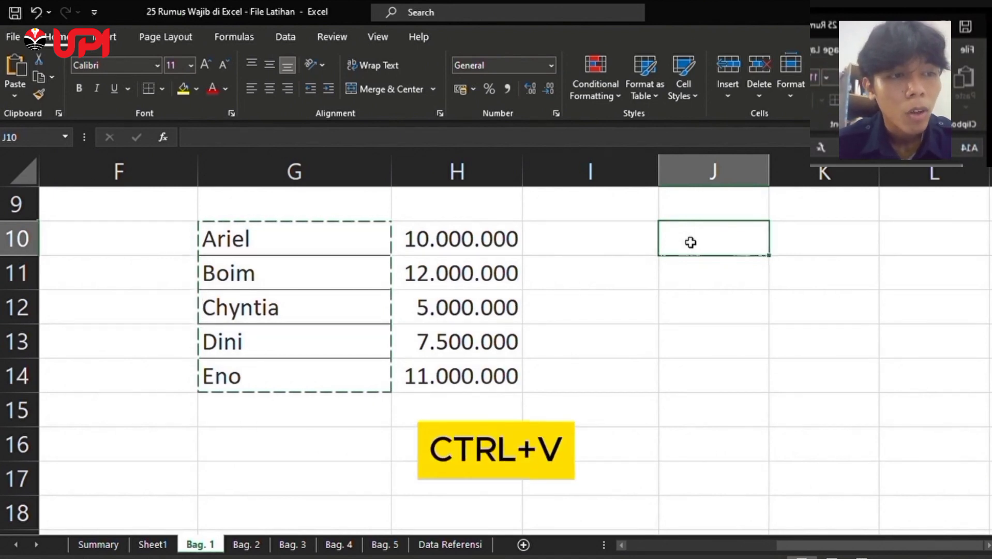
key(ctrl+v)
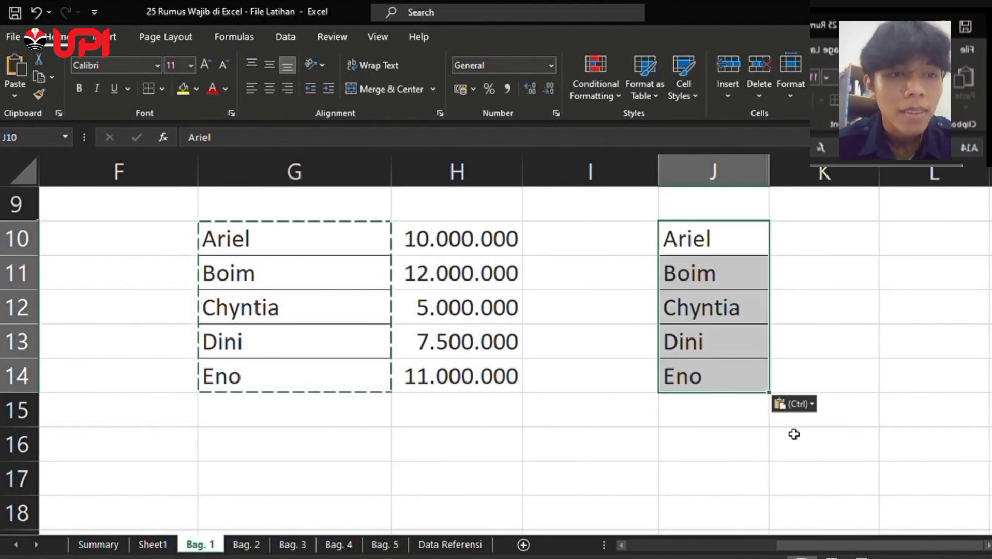
click(737, 454)
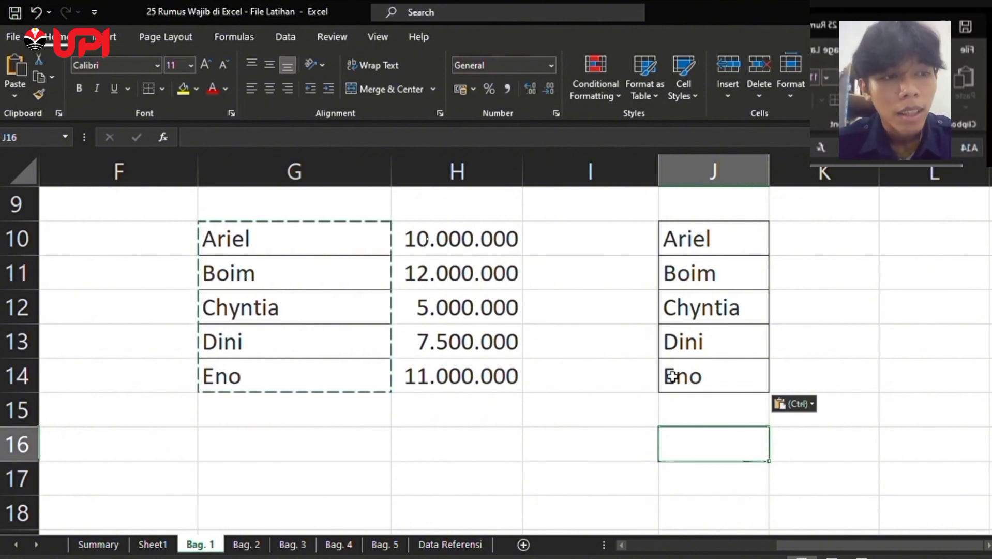
- Move the employee names from G10:G14 to column K starting at K10 by cutting and pasting
drag(331, 381, 238, 225)
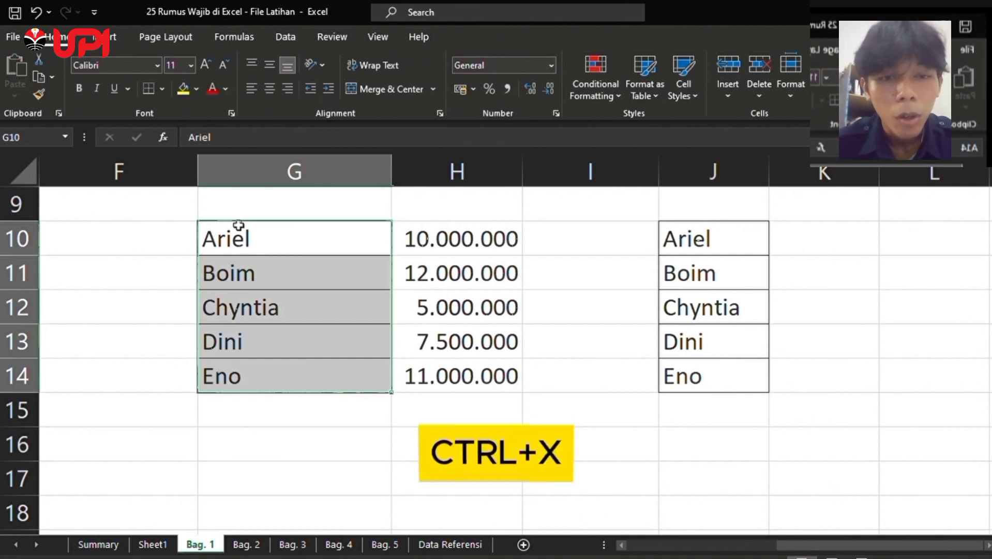
key(ctrl+x)
key(Right)
key(Right)
key(Right)
key(Right)
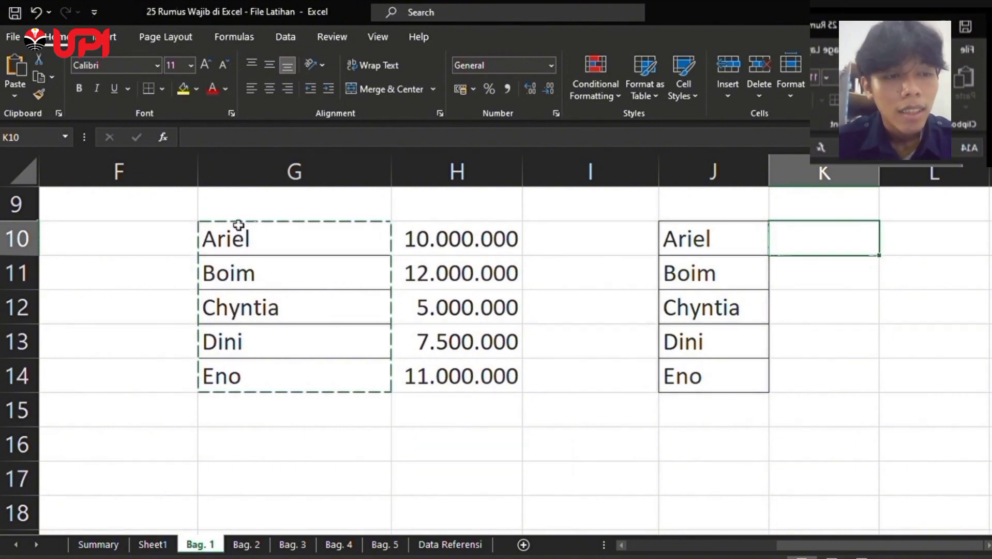
key(ctrl+v)
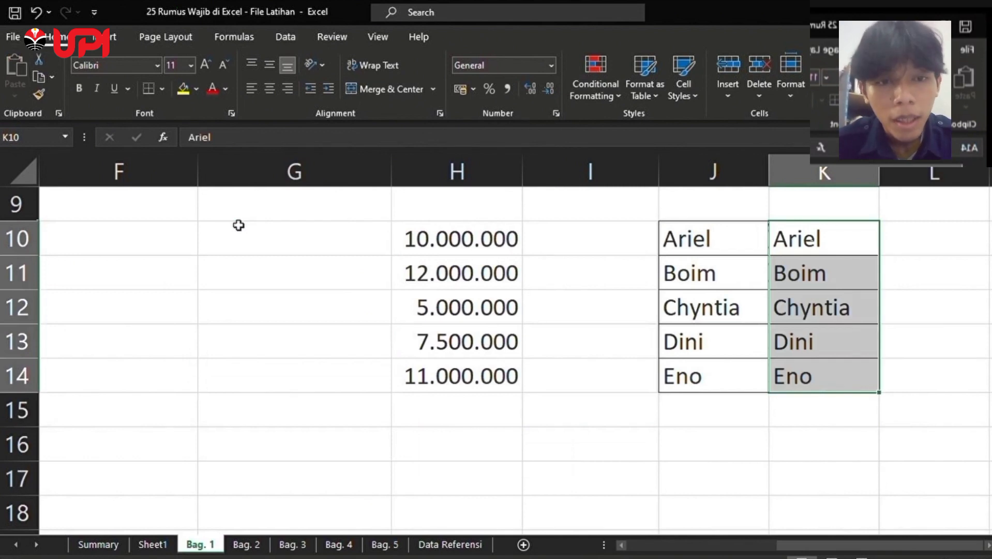
click(590, 458)
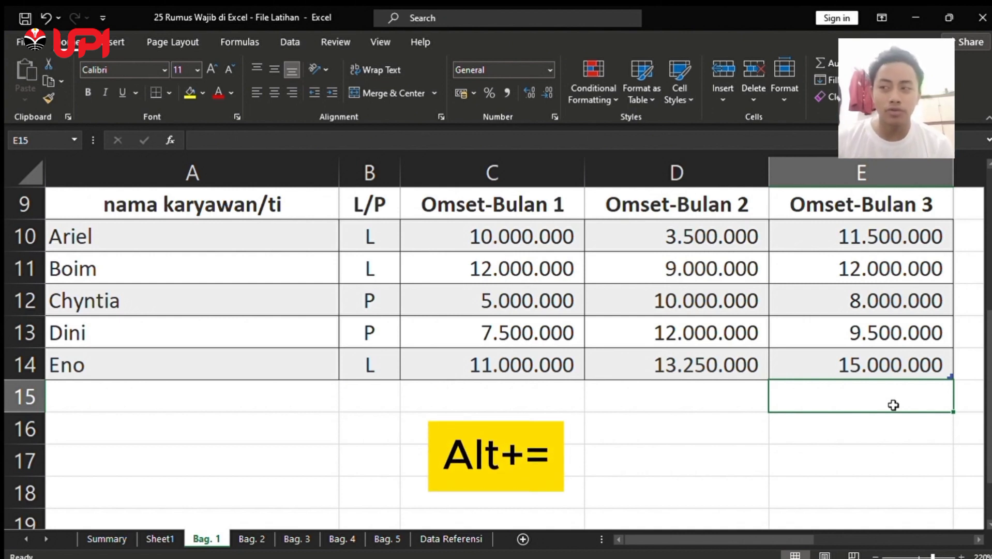
- Total the Omset-Bulan 3 column in E15 with AutoSum
key(alt+equal)
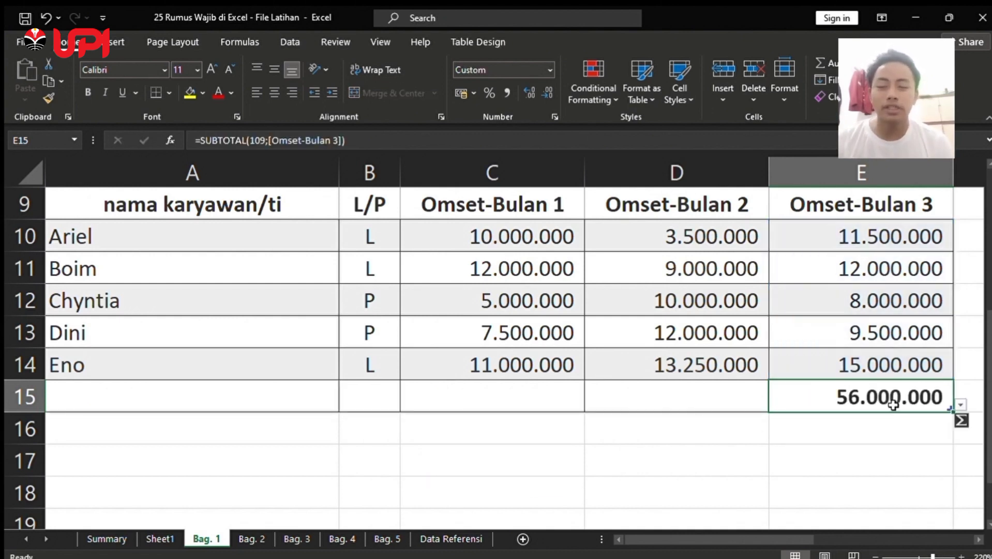
click(877, 447)
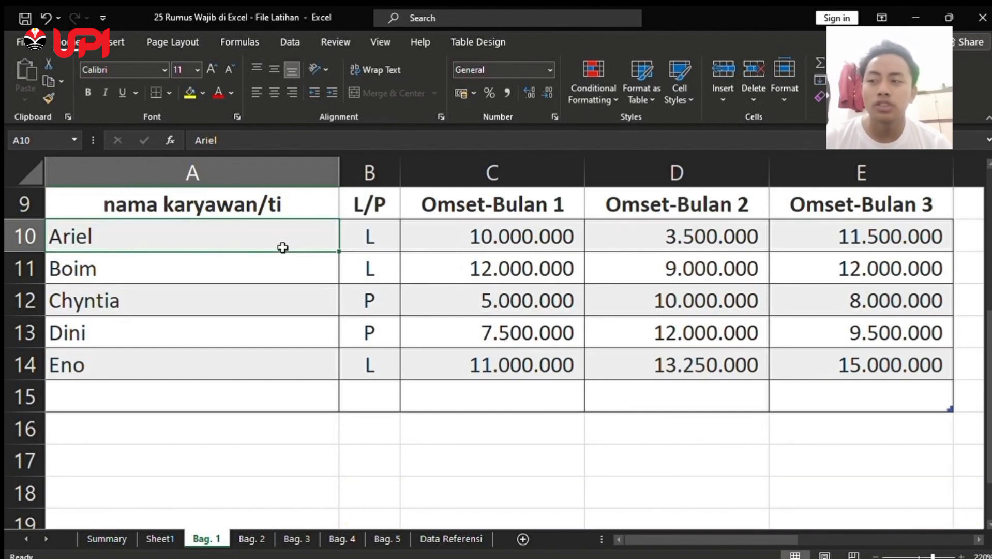
- Insert a new table column before the employee names, based on the range A10:A14
key(ctrl+shift+Down)
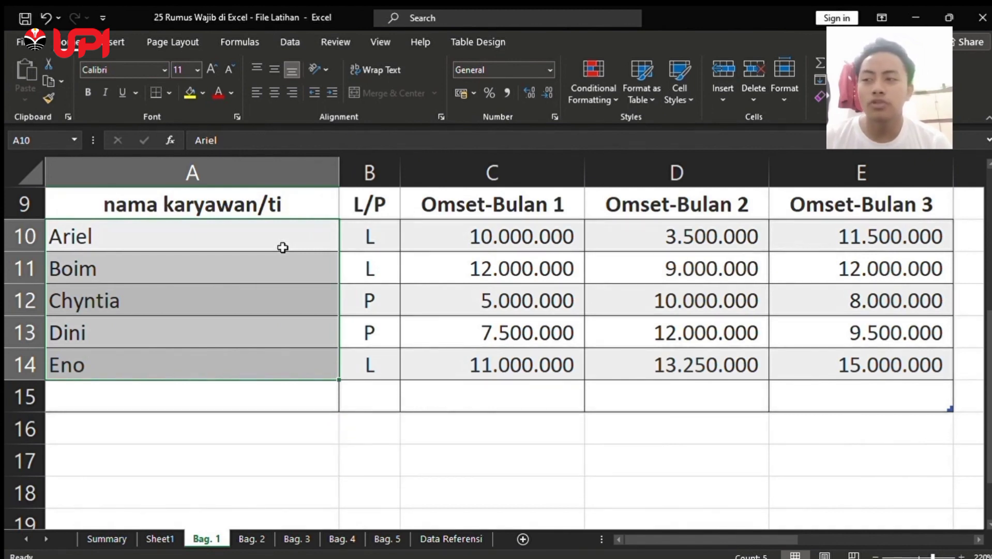
key(ctrl+shift+equal)
key(Right)
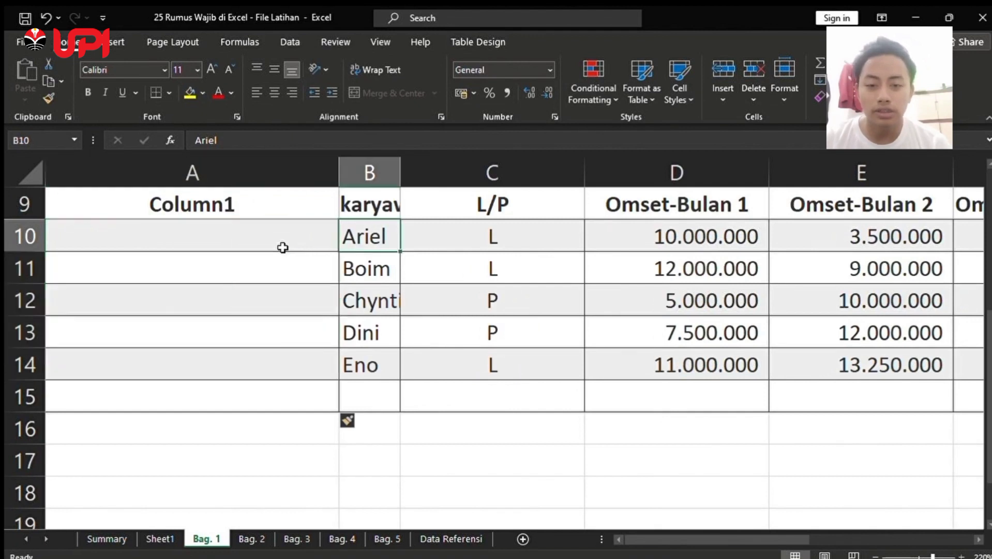
key(Down)
key(Left)
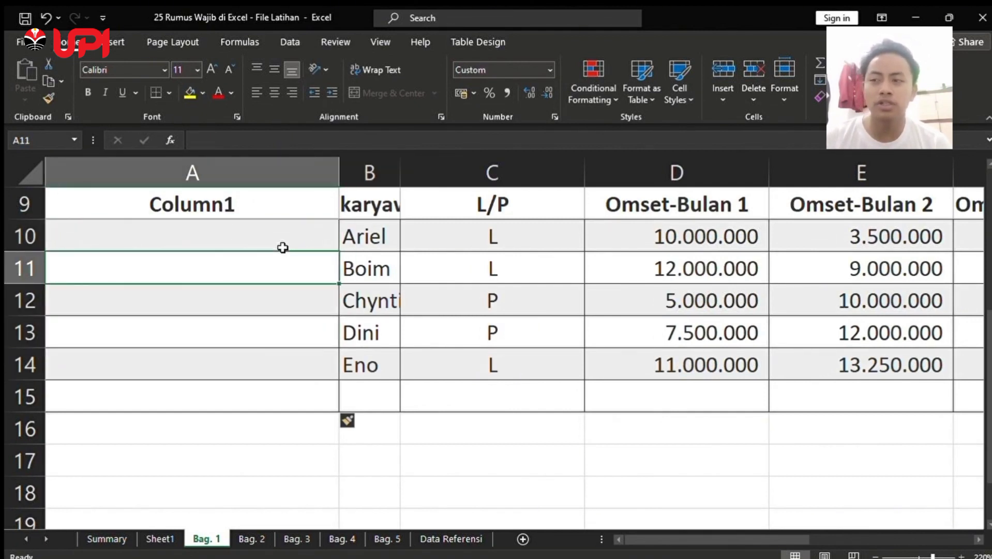
key(Right)
key(Up)
key(Left)
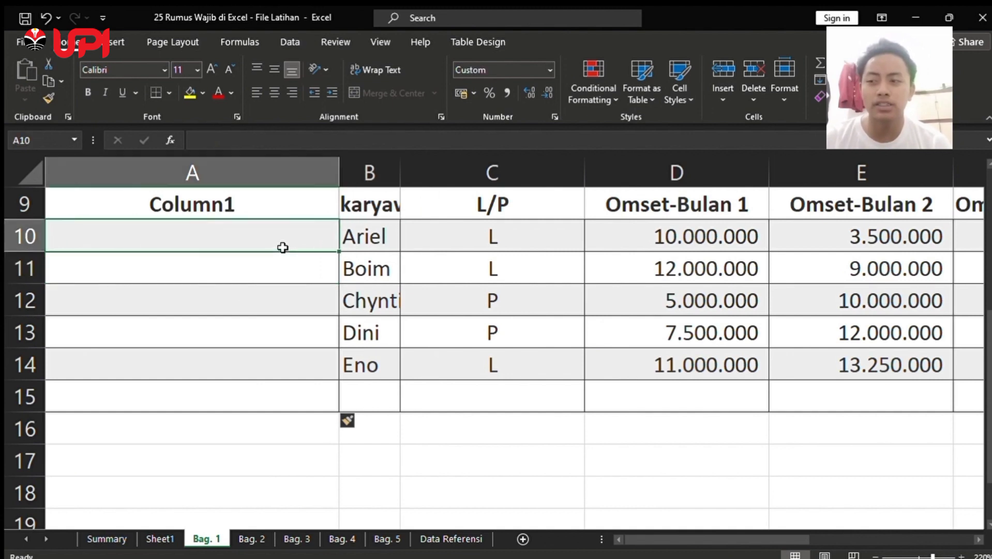
- Insert an empty table row at row 11, based on the full-width range from A11 to the Omset-Bulan 3 column
key(Down)
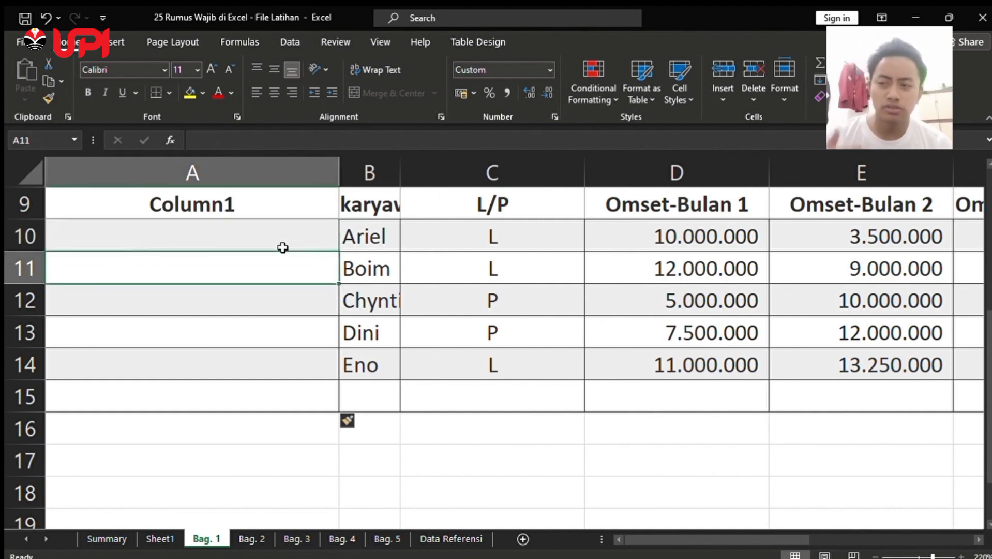
key(ctrl+shift+Right)
key(ctrl+shift+Right)
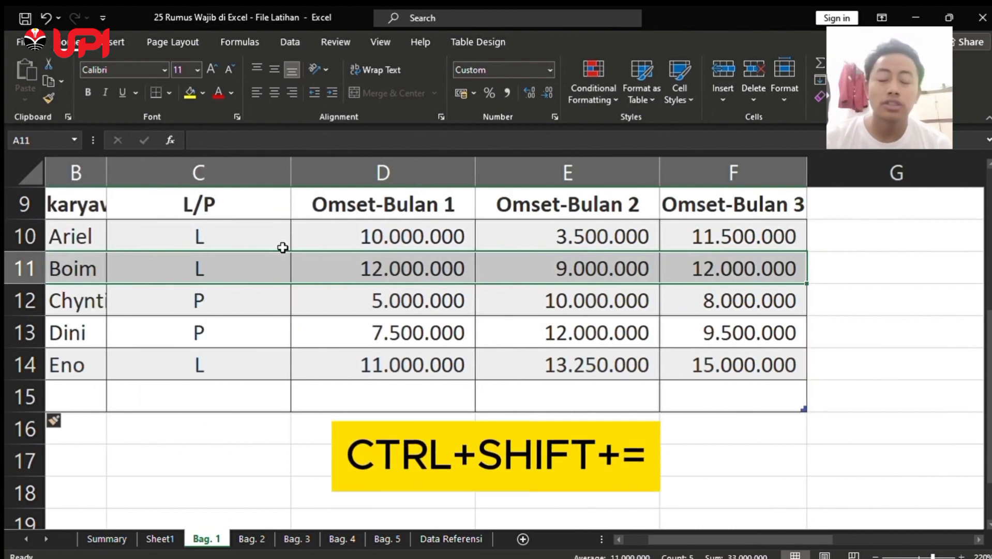
key(ctrl+shift+equal)
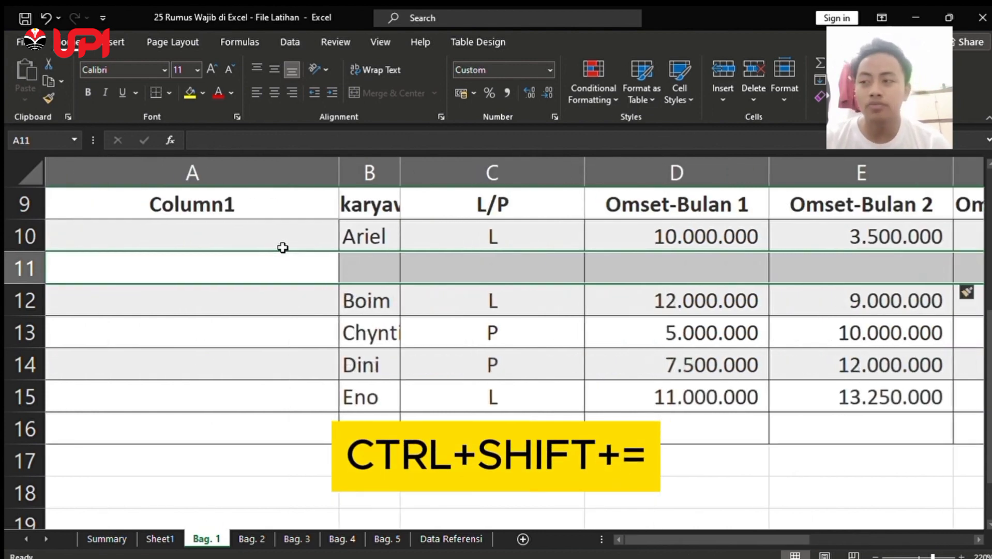
key(Right)
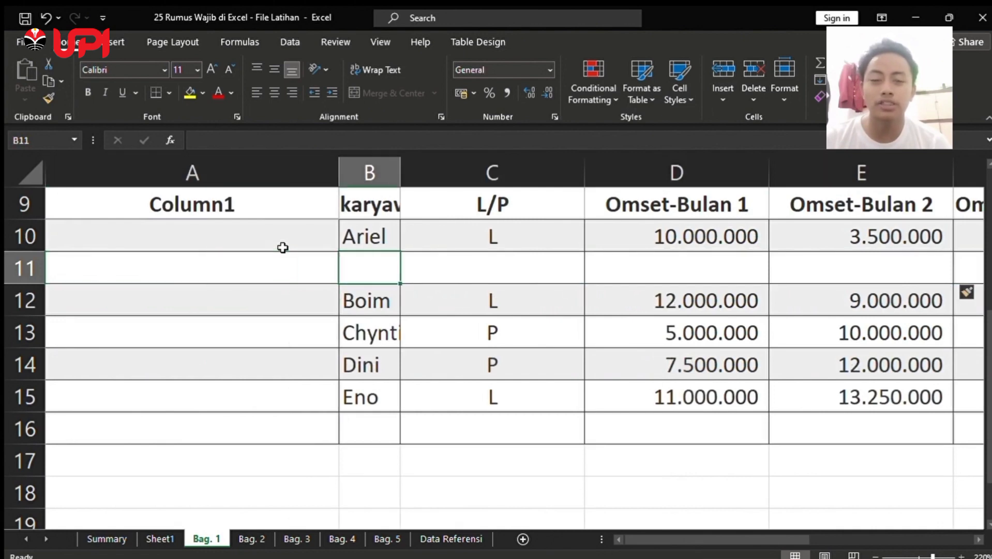
key(Down)
key(Left)
key(Up)
key(Right)
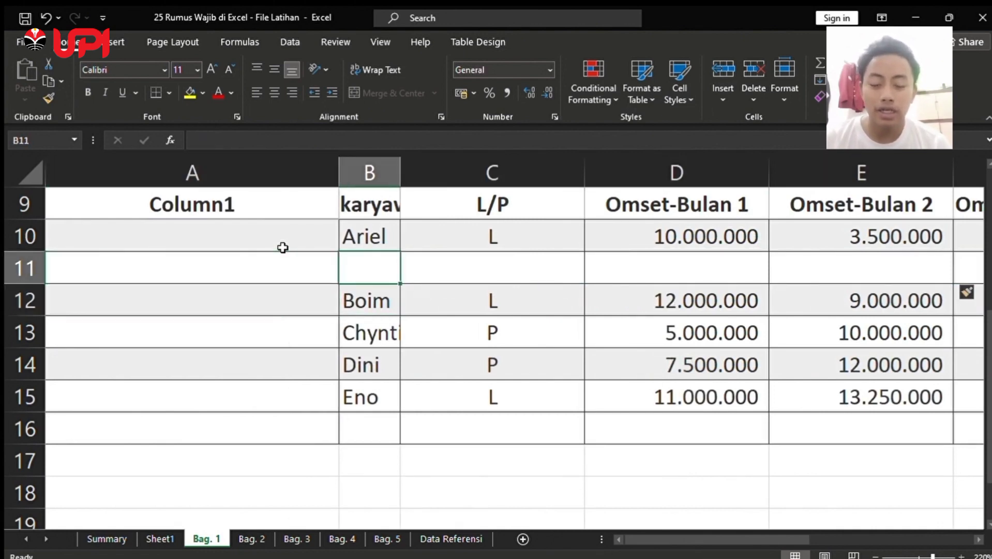
key(Left)
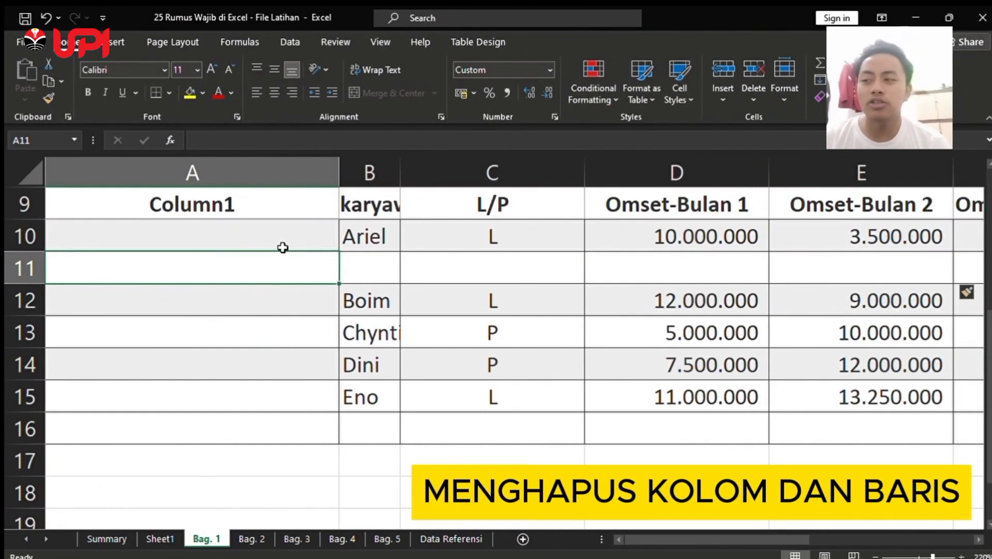
- Delete the empty Column1 from the table, based on the range A10:A15
click(281, 237)
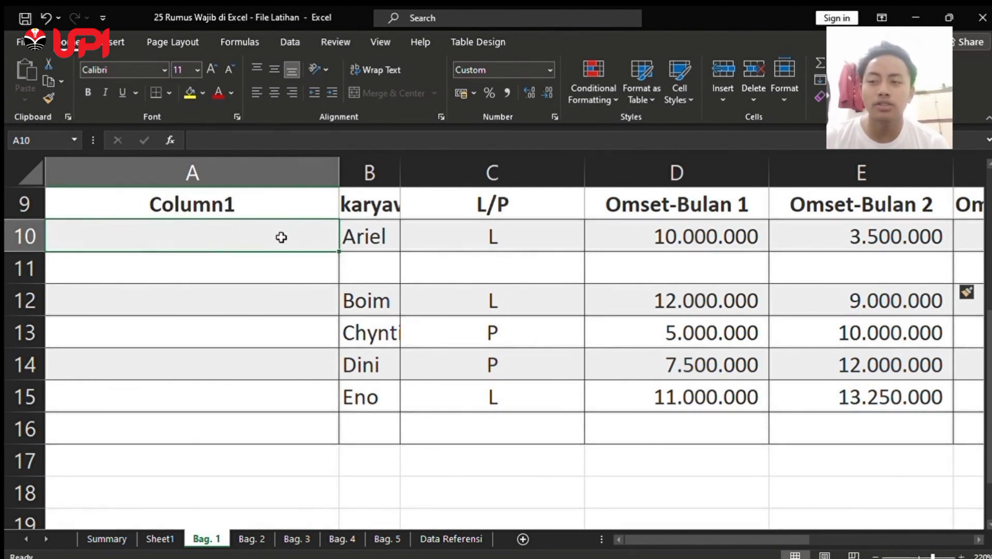
key(ctrl+space)
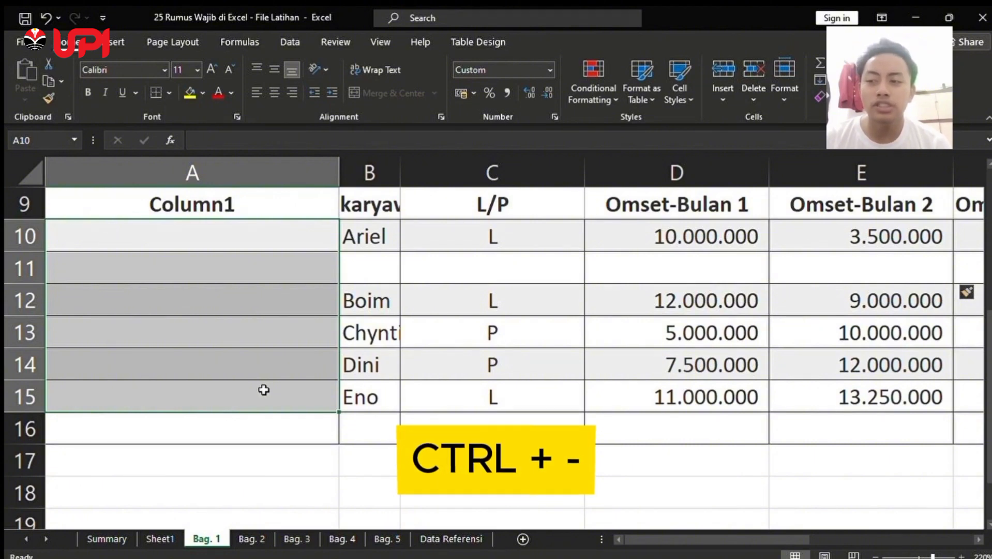
key(ctrl+minus)
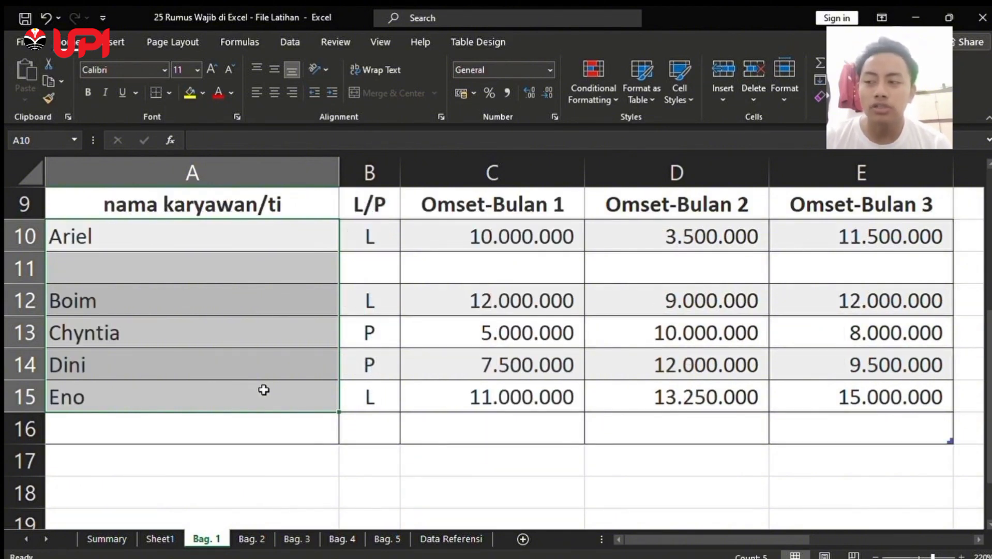
- Delete the empty table row 11 beneath the first employee
key(Up)
key(Down)
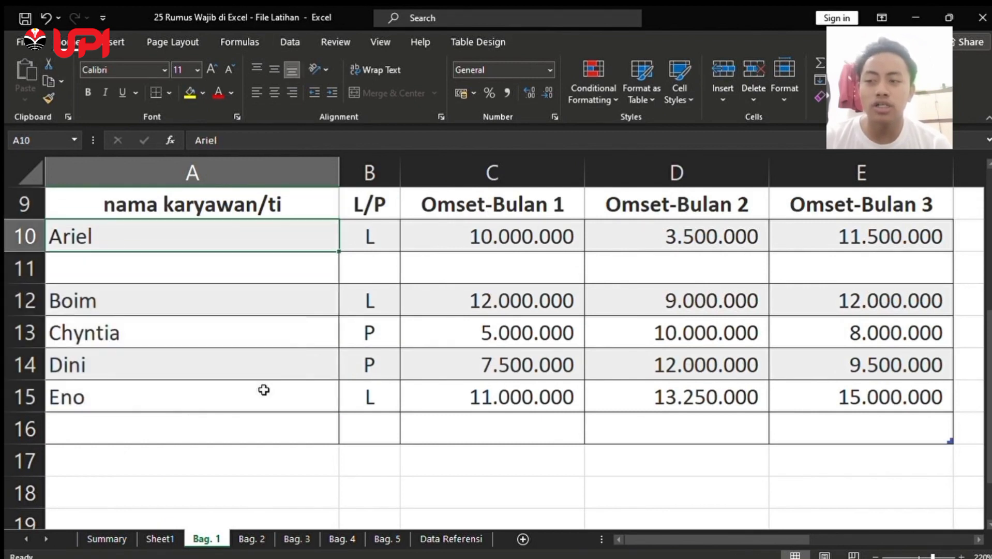
key(Down)
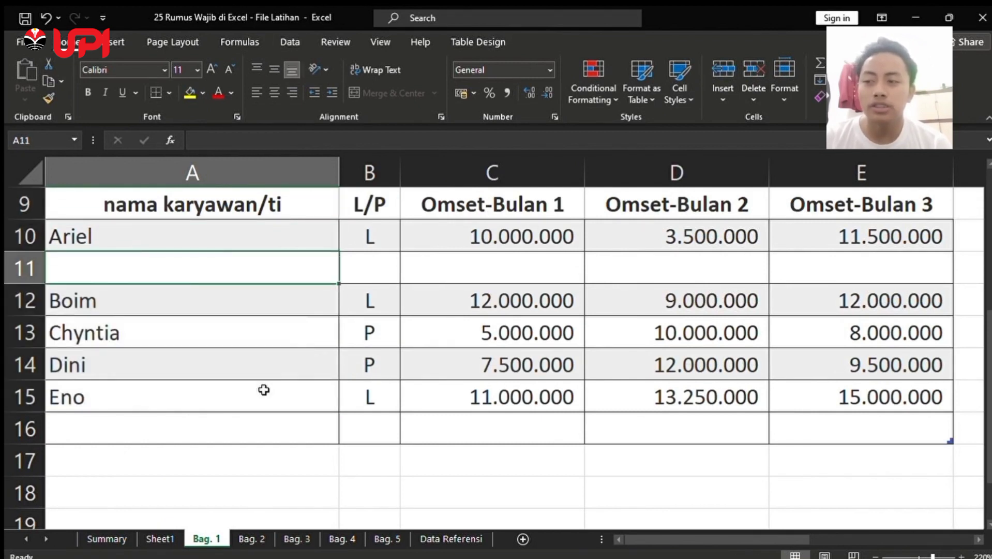
key(shift+space)
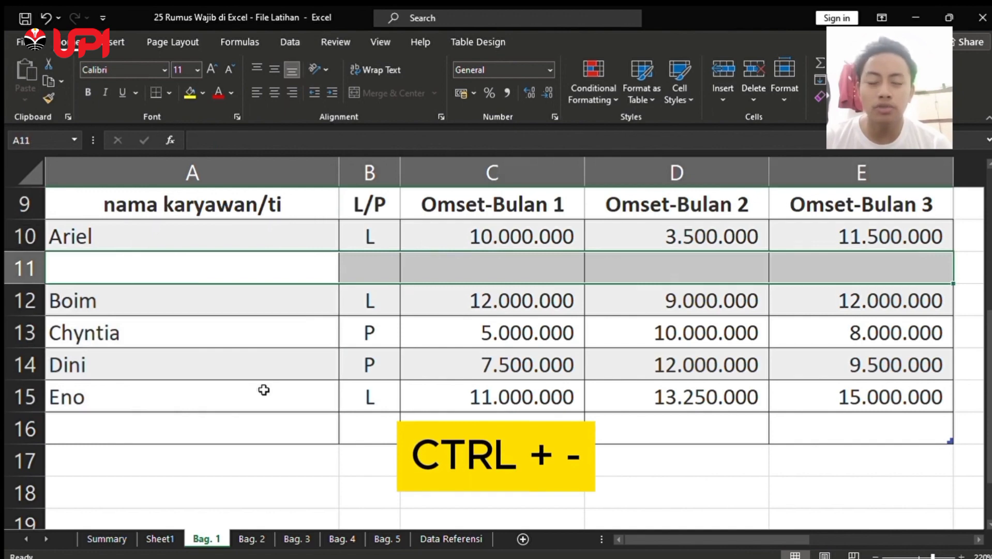
key(ctrl+minus)
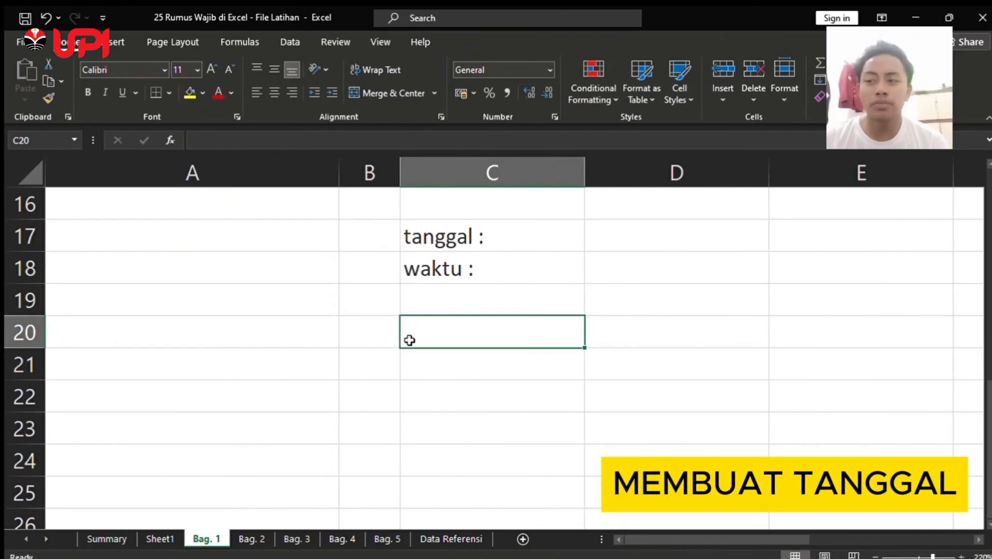
click(344, 273)
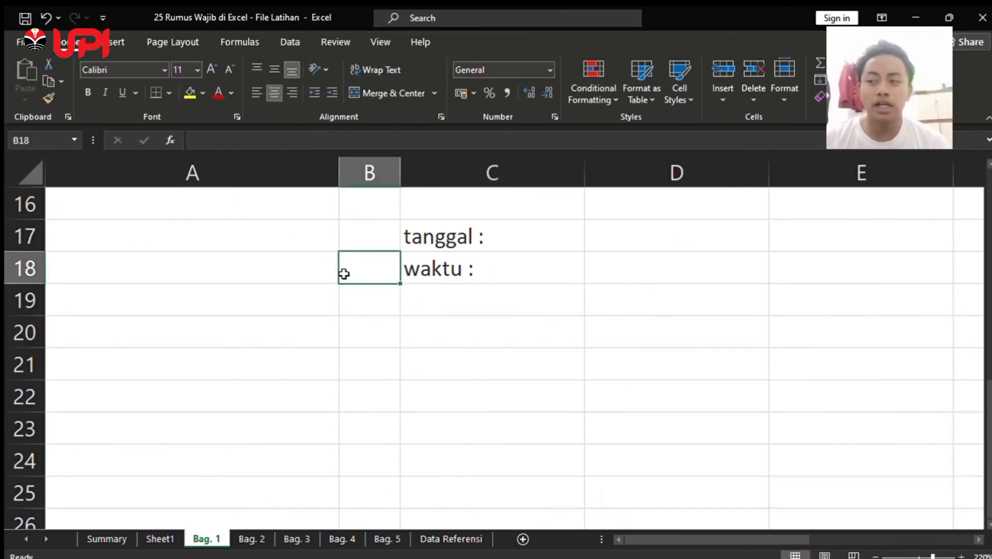
click(263, 273)
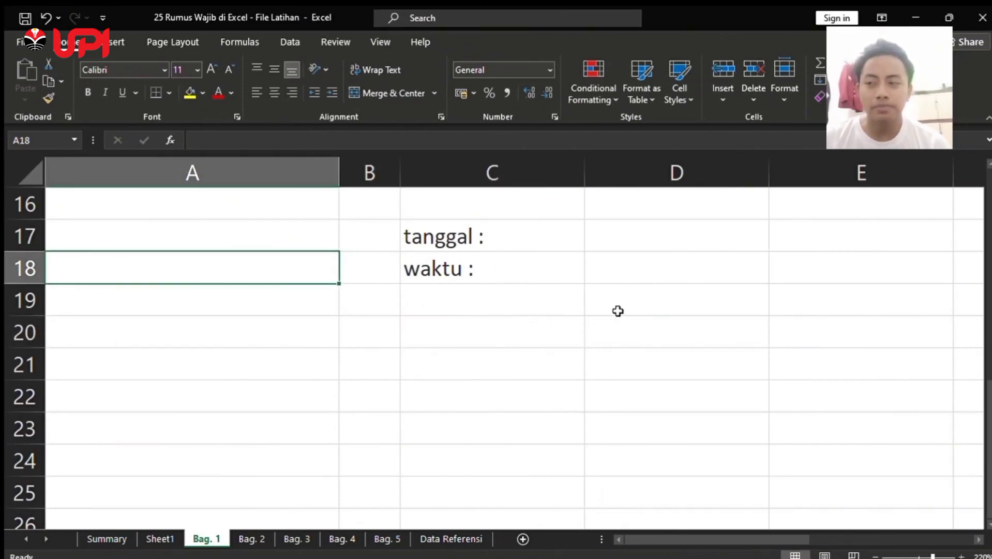
click(635, 304)
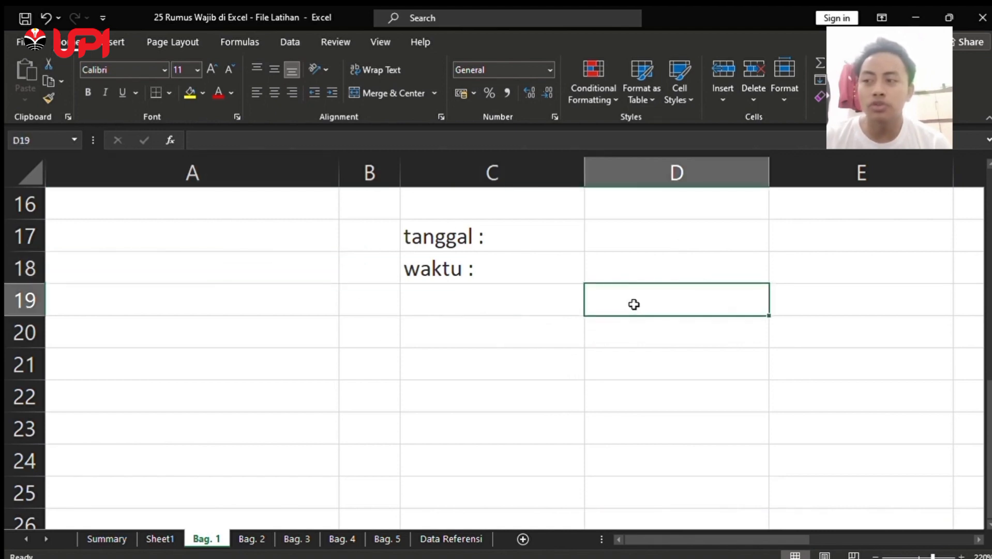
- Insert the current date, 29/03/2024, in D17 beside tanggal and the current time, 09:53, in D18 beside waktu
click(619, 241)
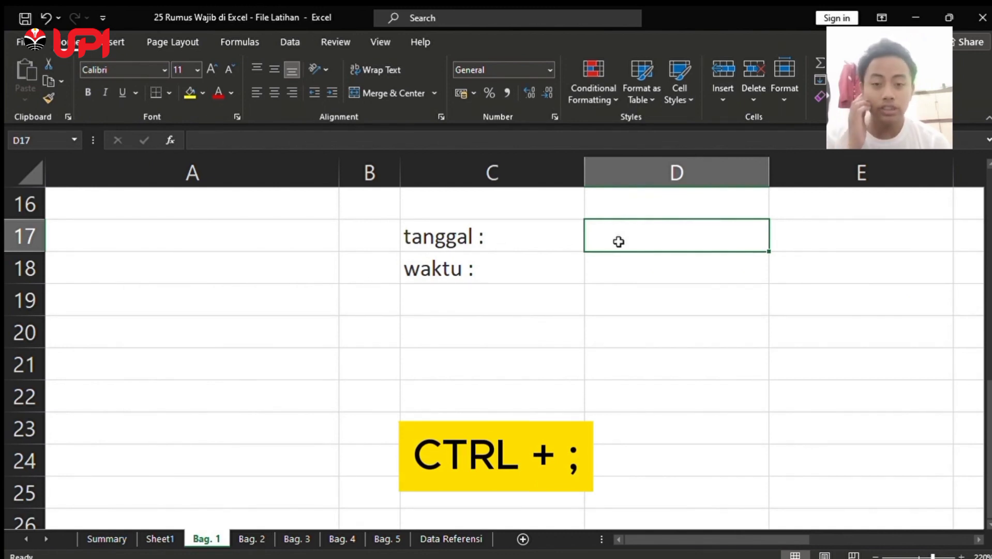
key(ctrl+semicolon)
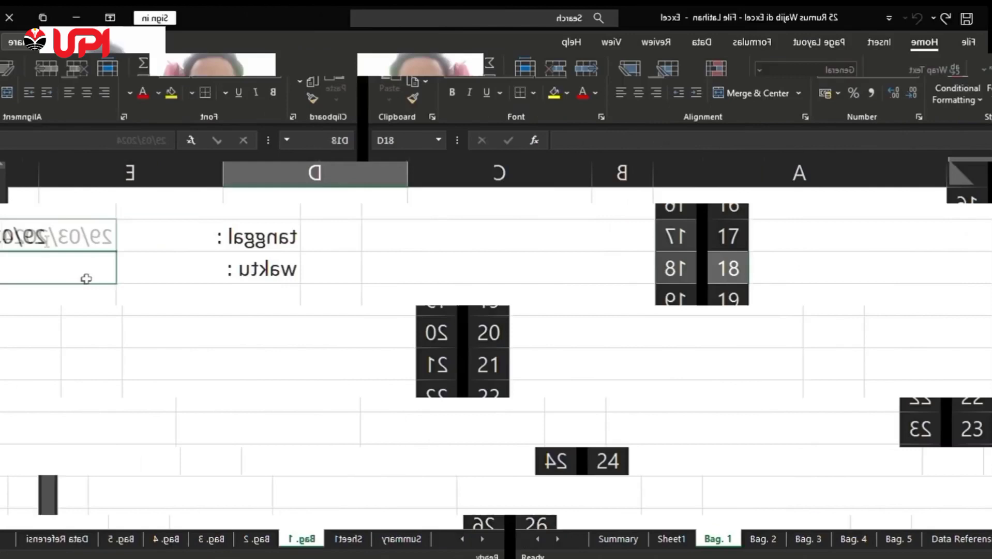
click(614, 279)
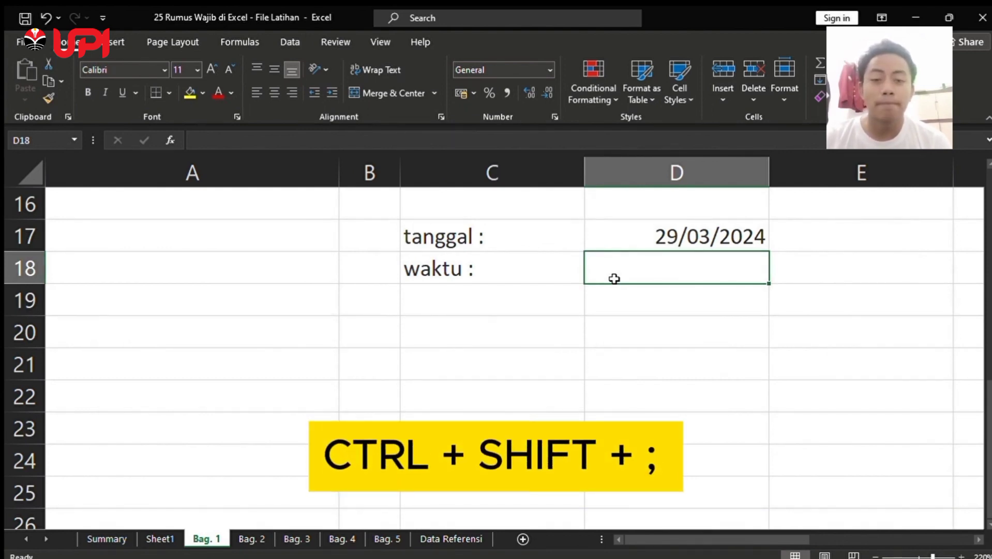
key(ctrl+shift+semicolon)
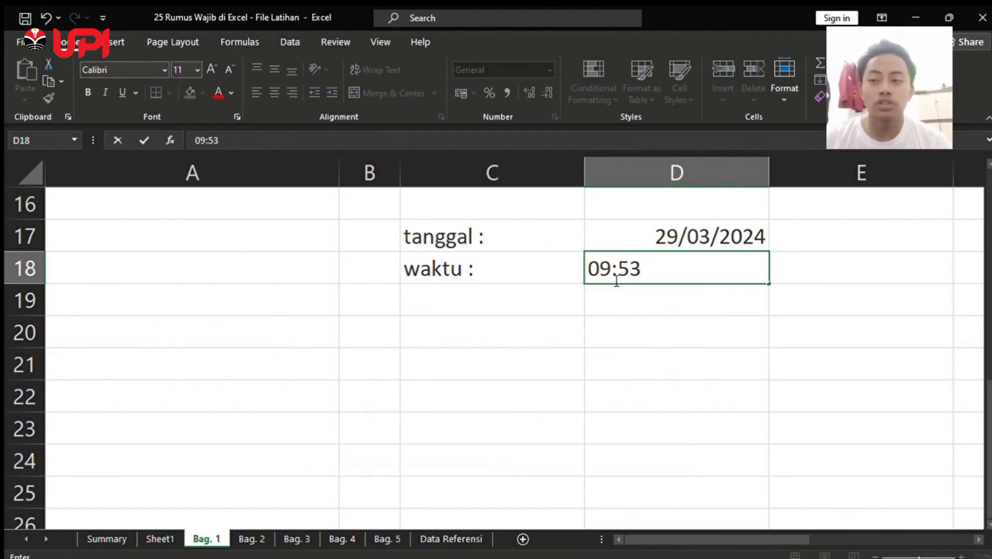
key(Return)
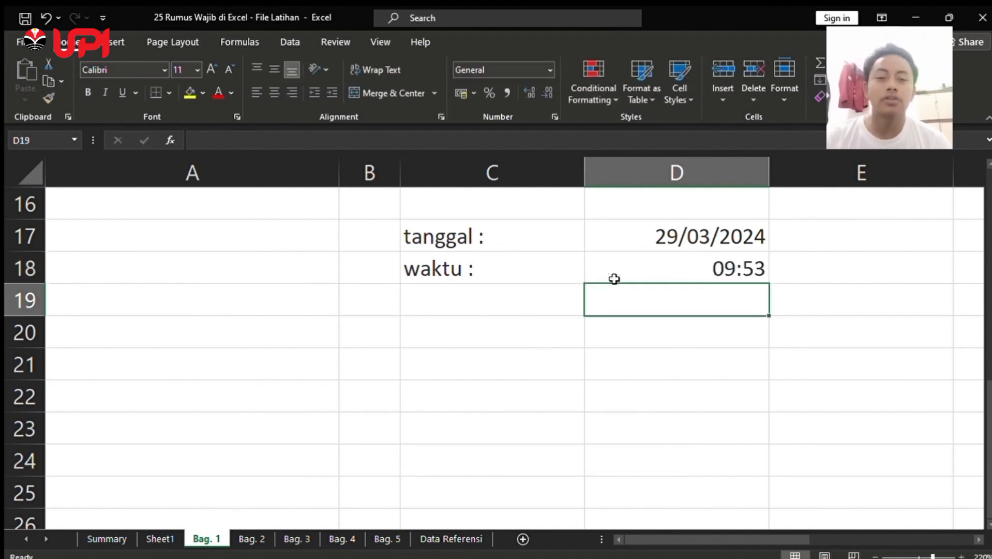